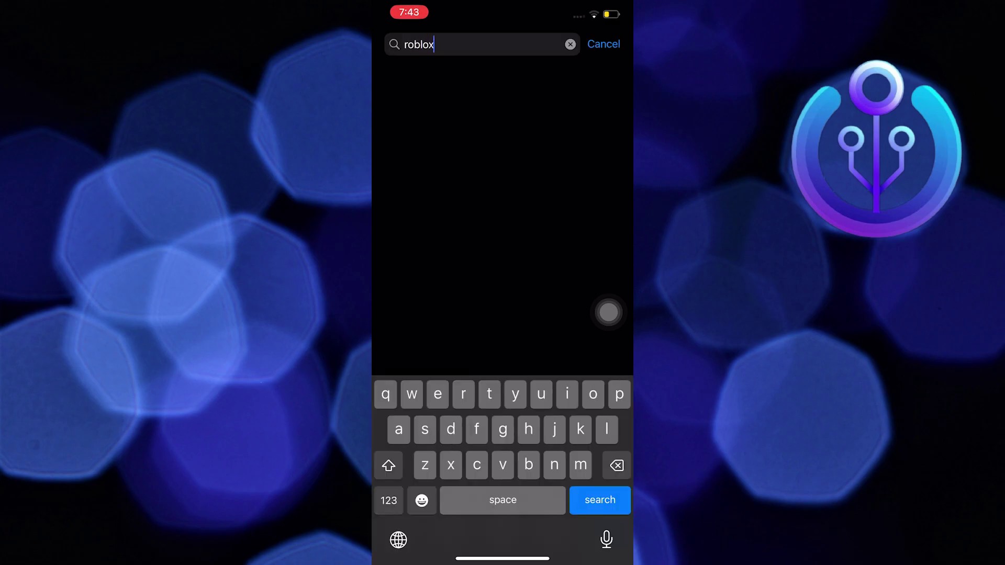
Step: Search the App Store for 'roblox' and open the Roblox product page
{"action": "key", "text": "Return"}
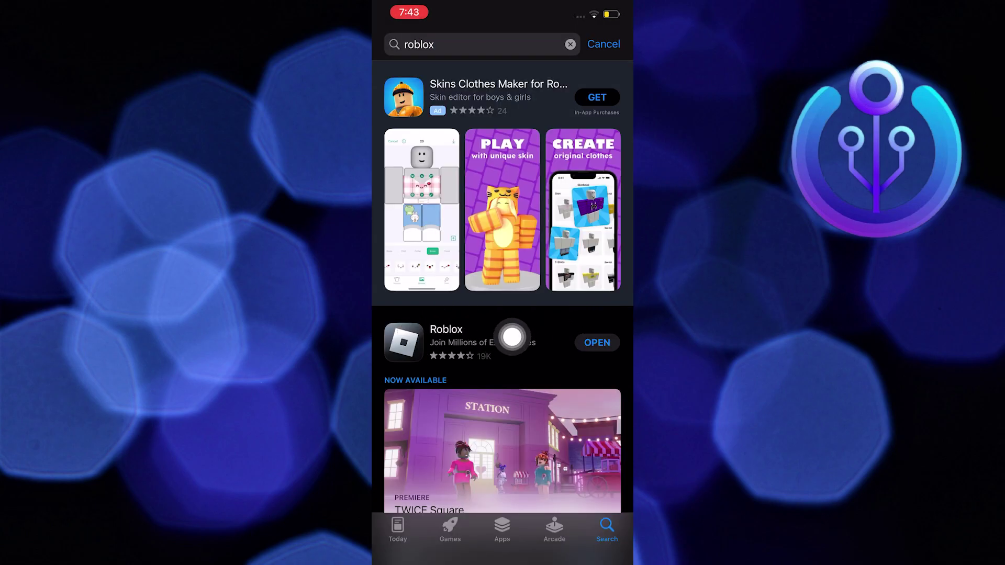
{"action": "left_click", "coordinate": [603, 332]}
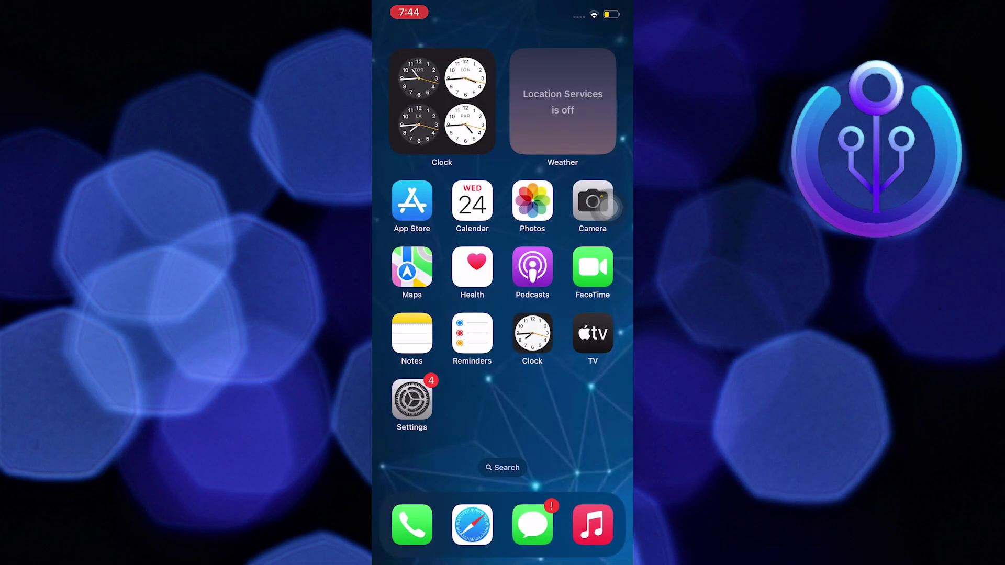
{"action": "scroll", "coordinate": [608, 202], "scroll_direction": "down", "scroll_amount": 2}
{"action": "scroll", "coordinate": [609, 208], "scroll_direction": "down", "scroll_amount": 3}
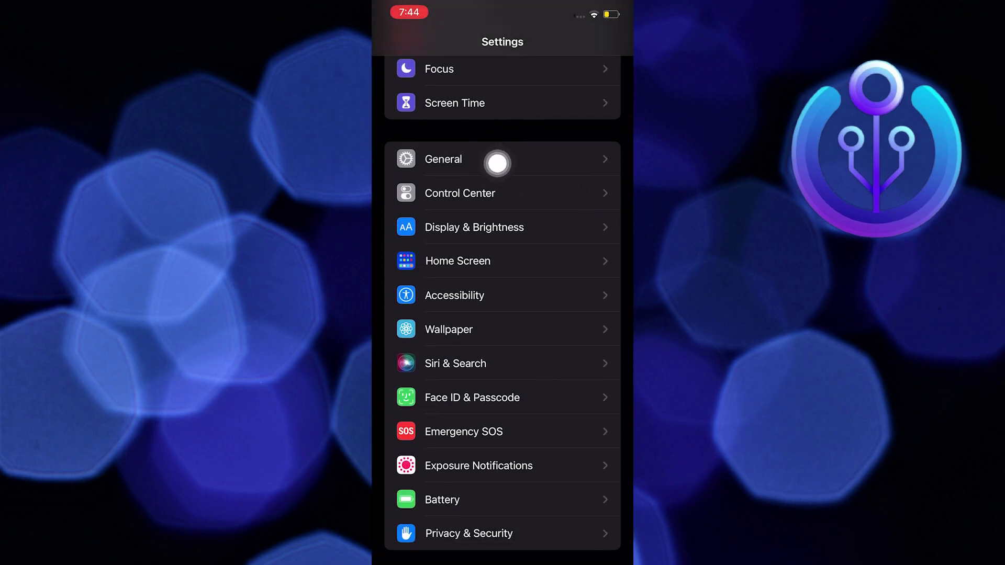
Step: Go to General, then iPhone Storage in Settings
{"action": "left_click", "coordinate": [606, 171]}
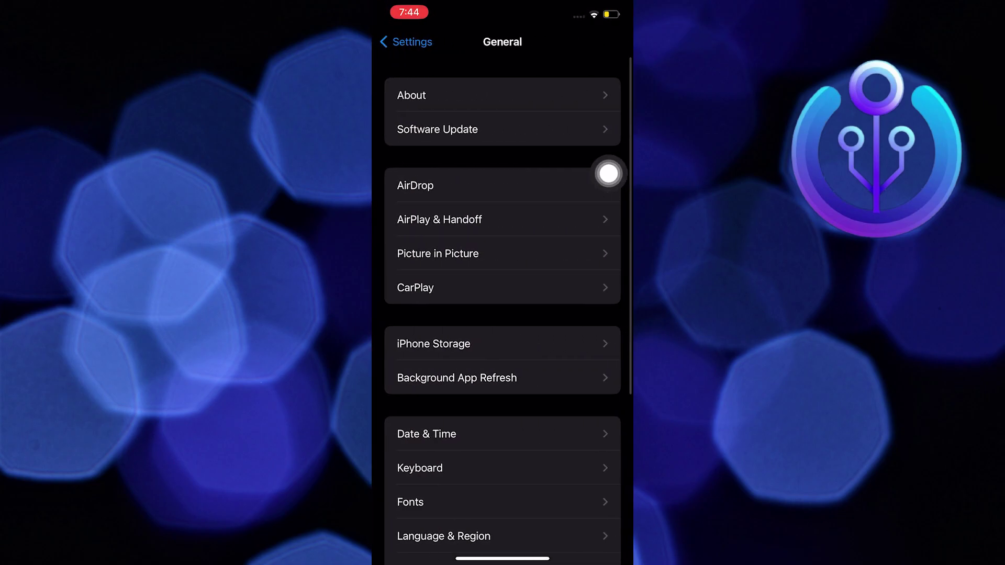
{"action": "scroll", "coordinate": [609, 174], "scroll_direction": "down", "scroll_amount": 1}
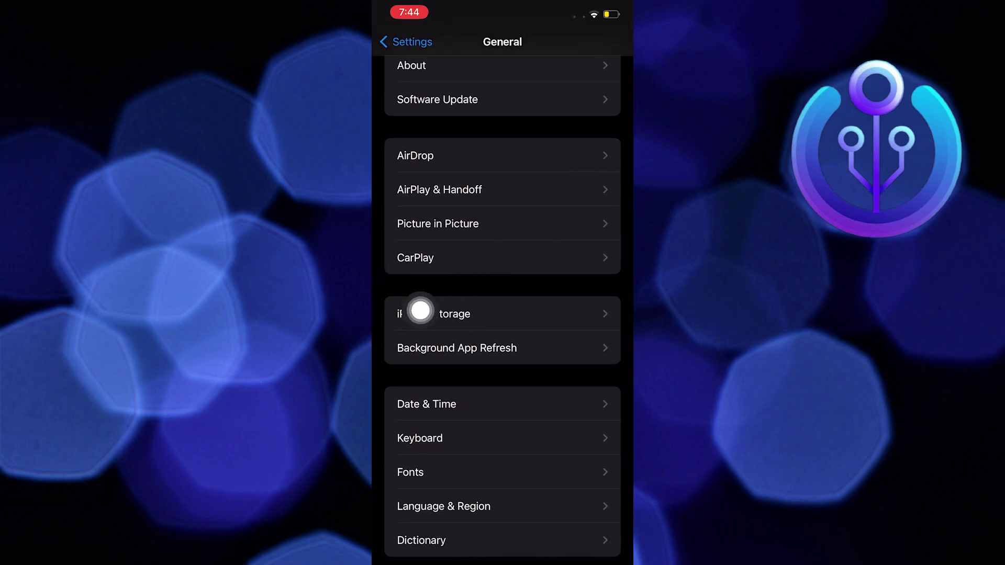
{"action": "left_click", "coordinate": [397, 307]}
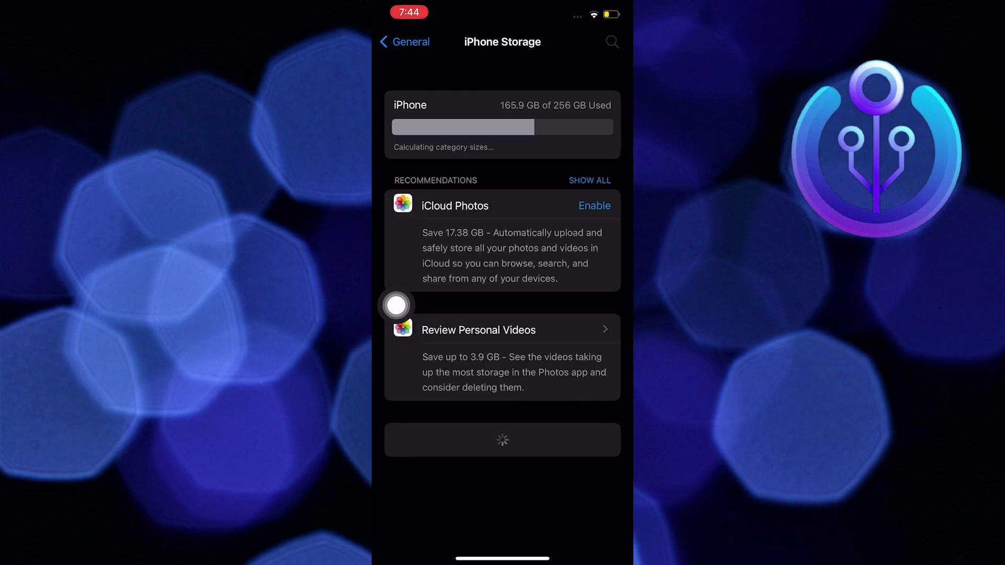
{"action": "type", "text": "Rob"}
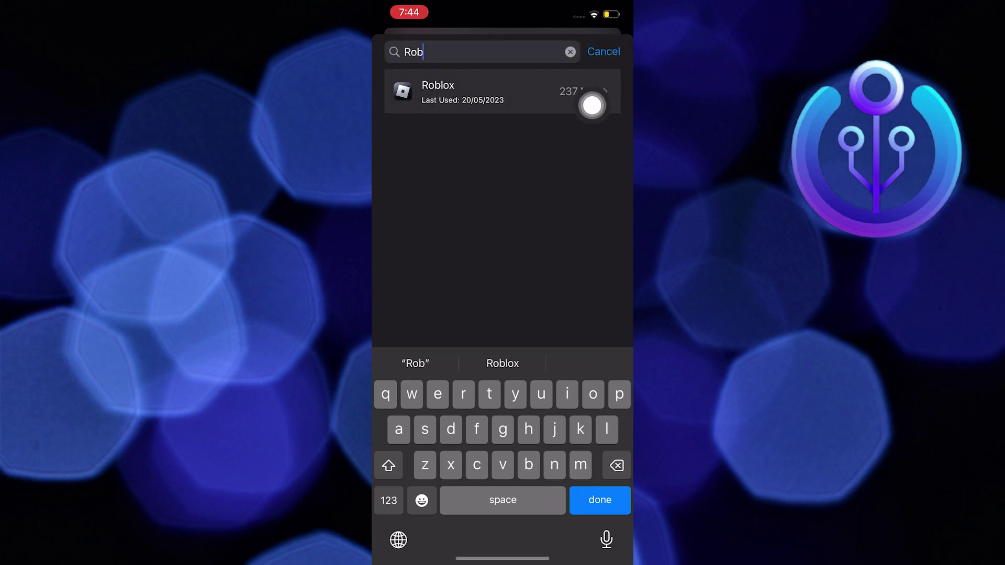
Step: Open Roblox's storage page showing 173.1 MB app size and 63.9 MB of data
{"action": "left_click", "coordinate": [601, 102]}
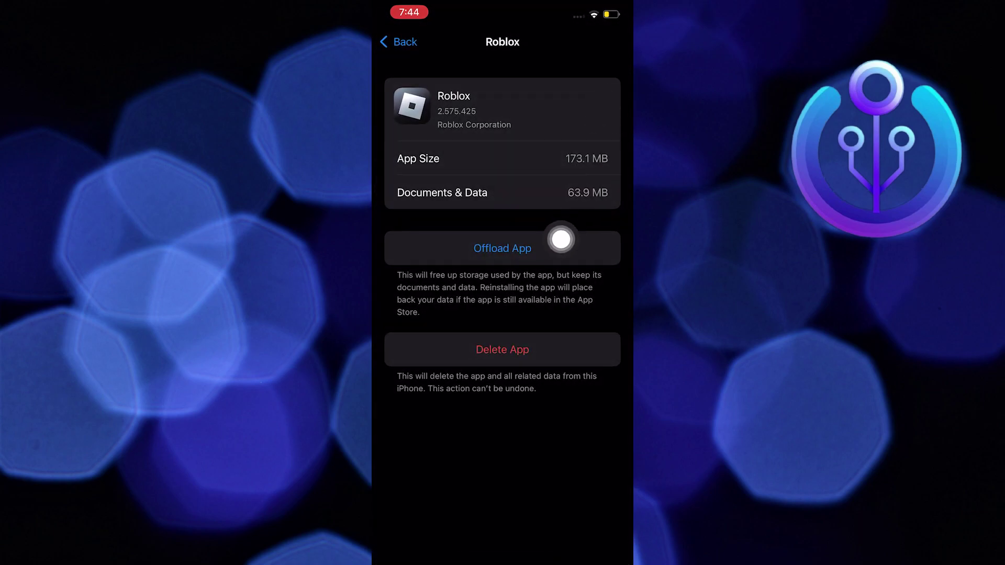